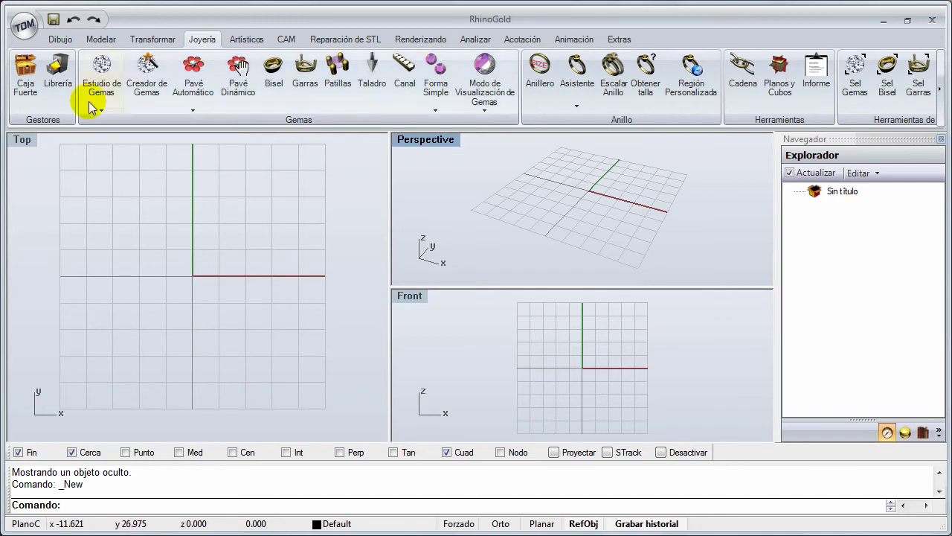
left_click(24, 26)
mouse_move(50, 93)
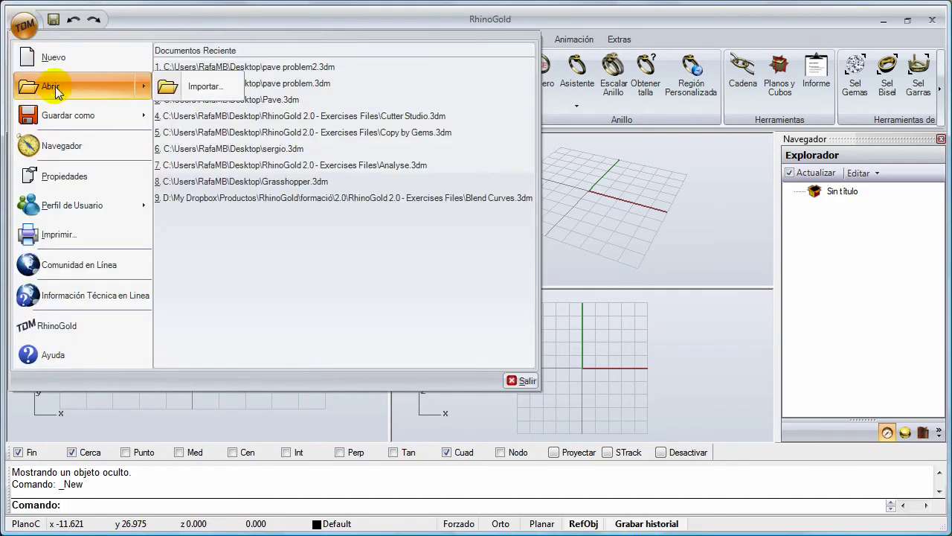
left_click(248, 314)
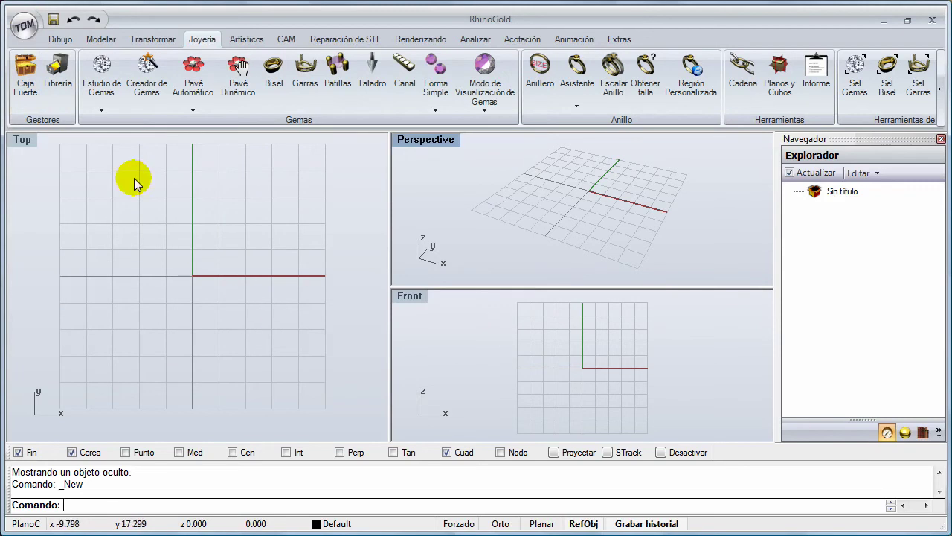
Open the Gumball Transformer.3dm design from the Ejercicios RhinoGold folder of the Caja Fuerte
left_click(26, 94)
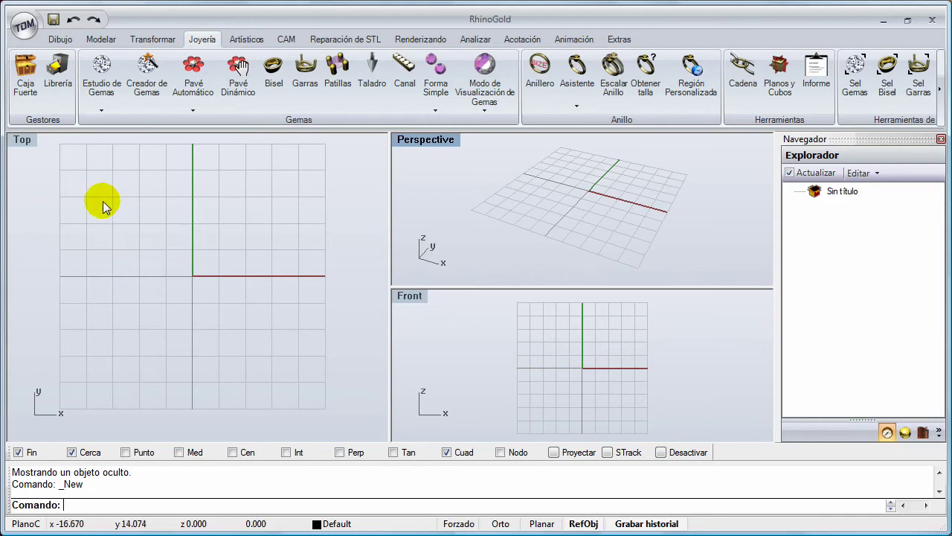
left_click(31, 104)
left_click(28, 94)
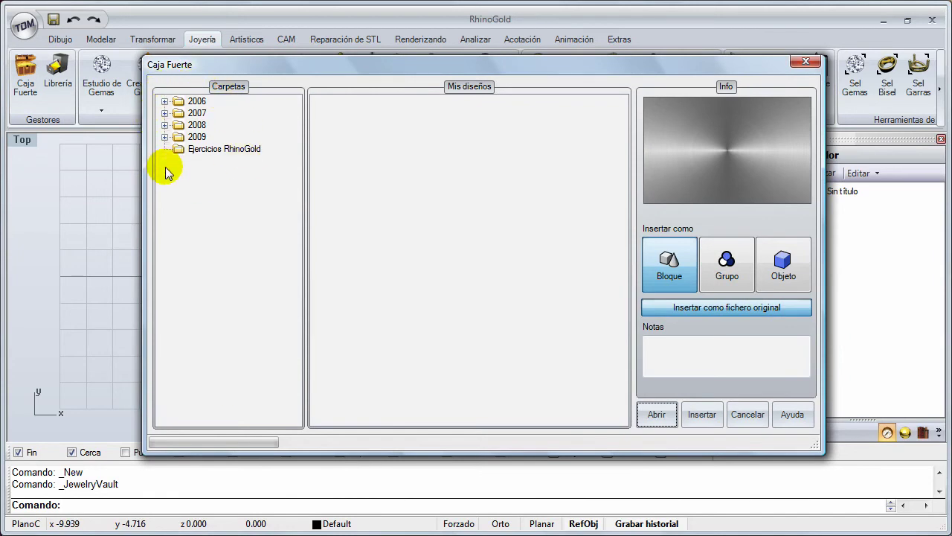
left_click(218, 153)
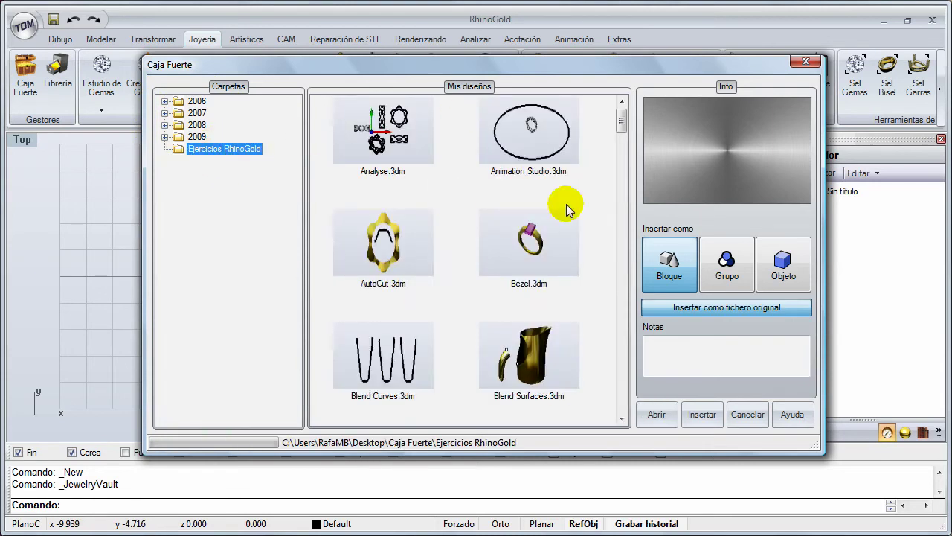
left_click_drag(617, 126, 631, 256)
left_click(530, 235)
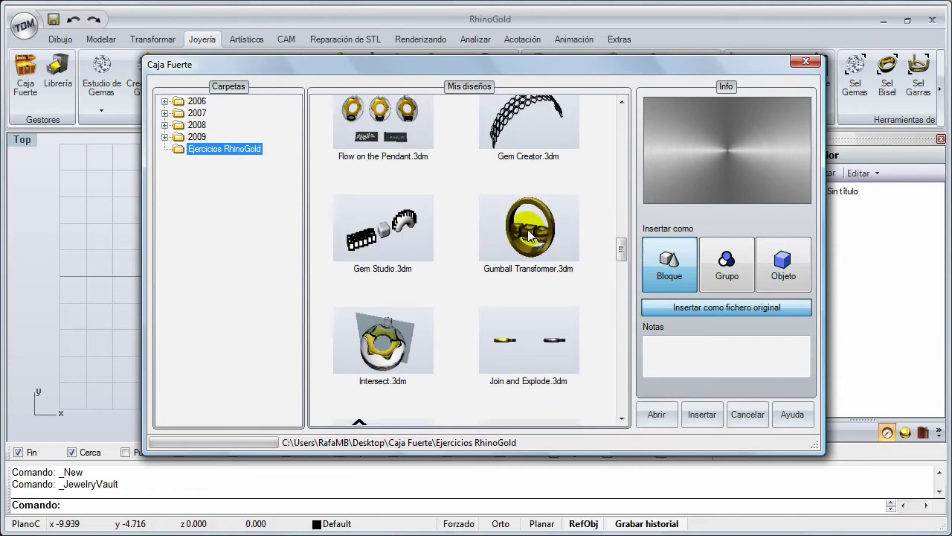
left_click(657, 415)
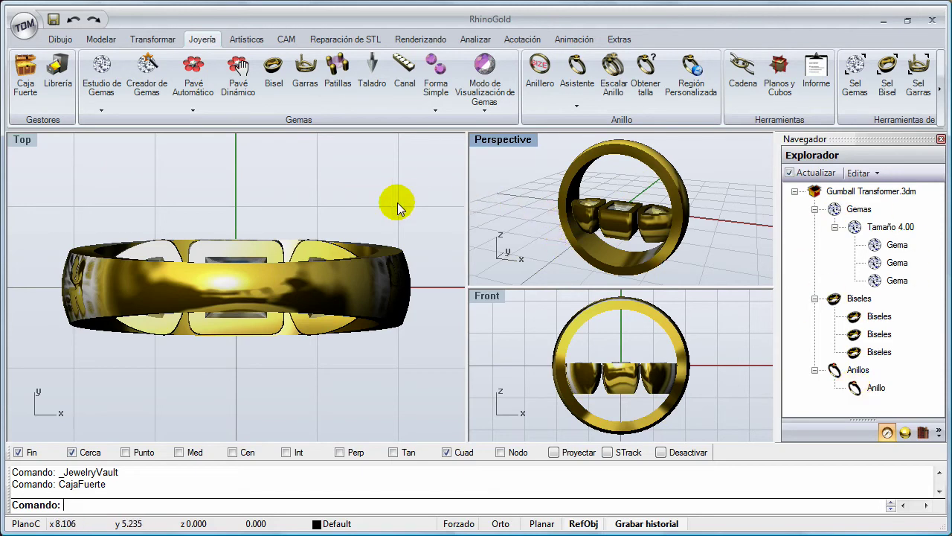
Create a new empty document from the mm.3dm template
left_click(22, 26)
left_click(53, 58)
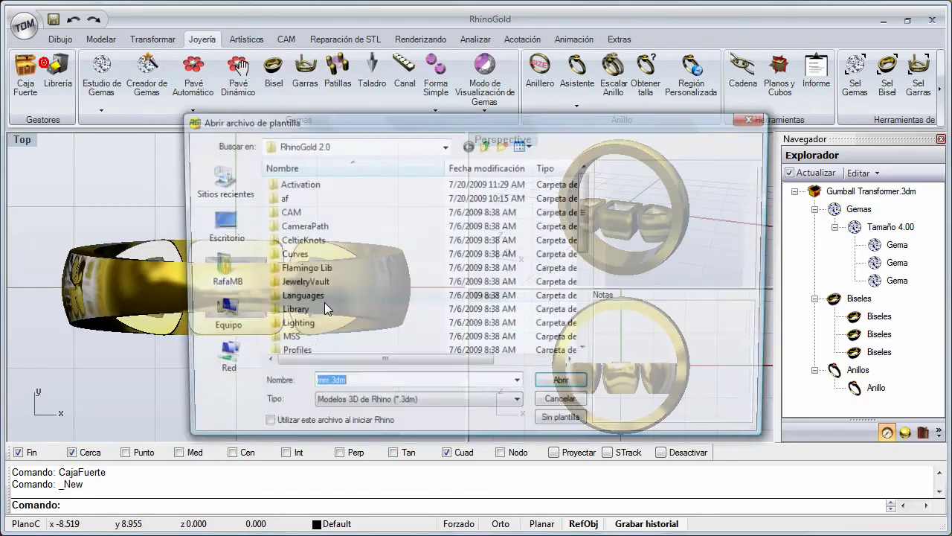
left_click(554, 392)
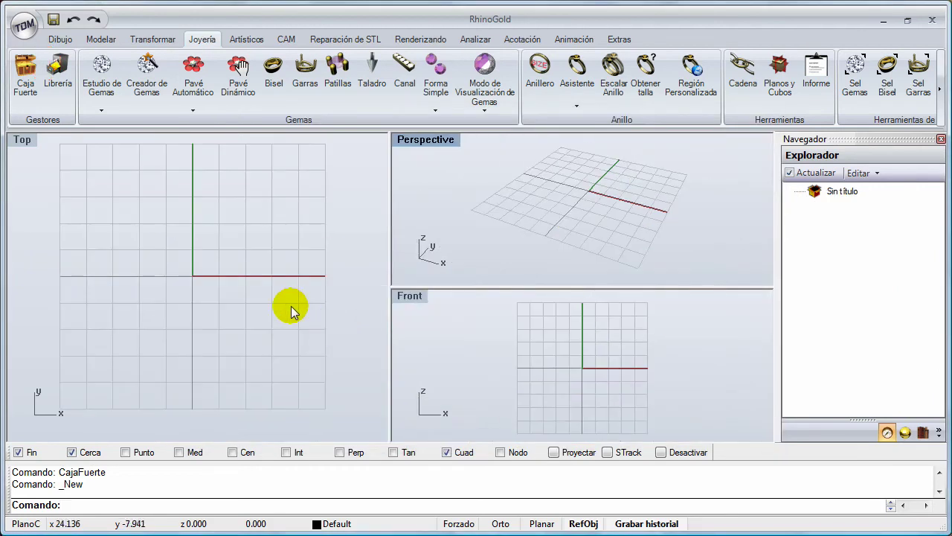
Examine the preview and notes of 2 Princess Rings.3dm in the Caja Fuerte's 2009/06 folder, leaving without inserting it
left_click(33, 99)
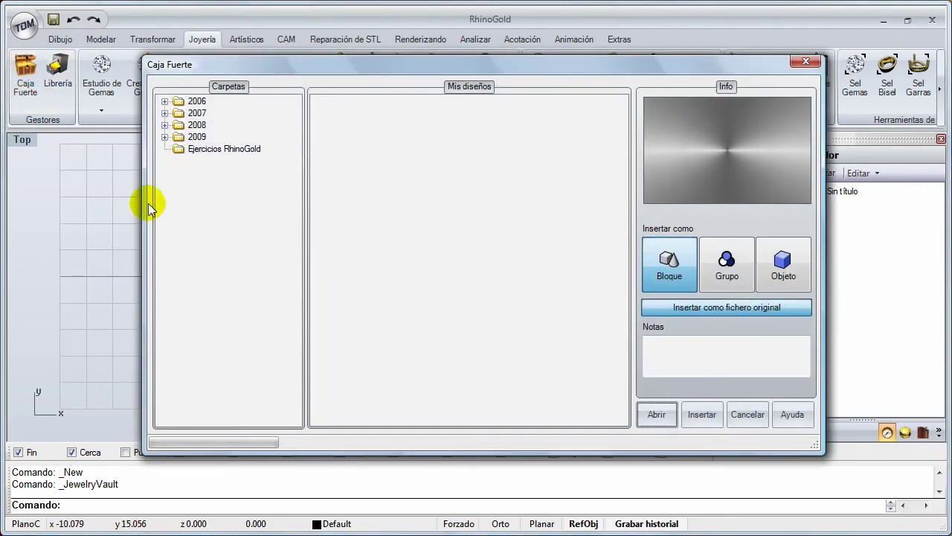
left_click(165, 137)
left_click(181, 141)
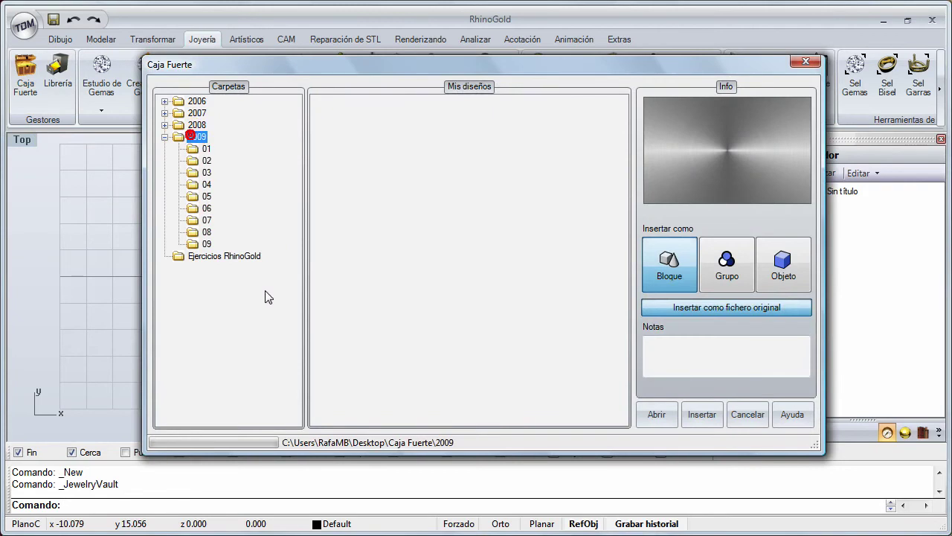
left_click(204, 210)
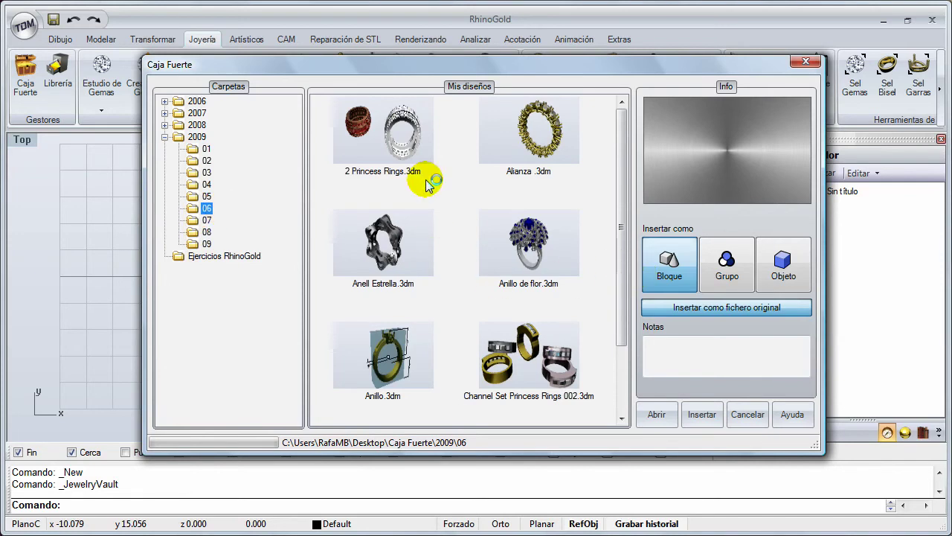
left_click(417, 153)
left_click(416, 152)
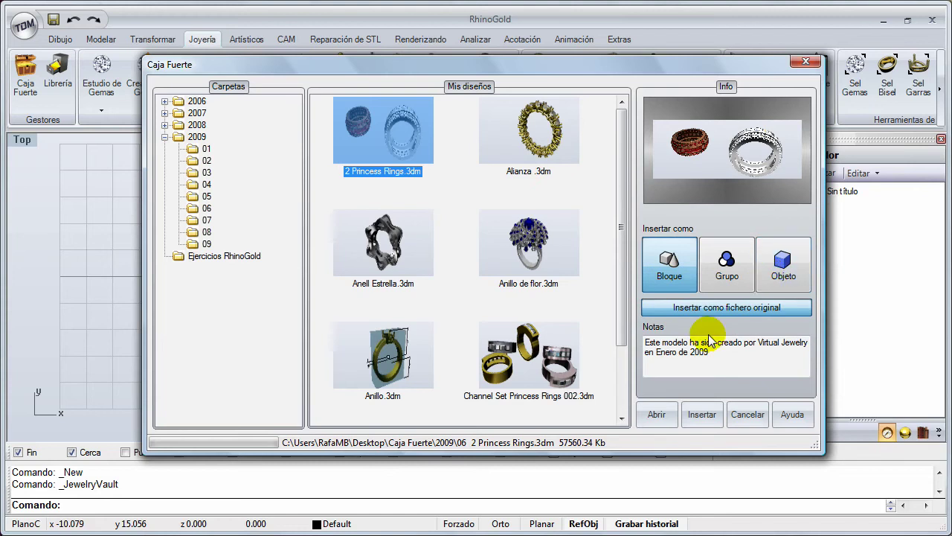
left_click_drag(728, 362, 623, 340)
left_click(685, 366)
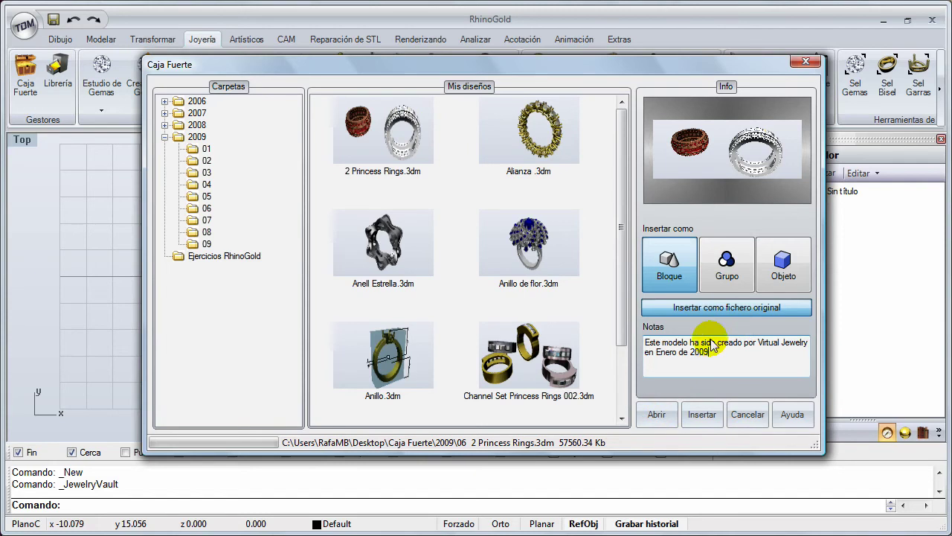
left_click(762, 423)
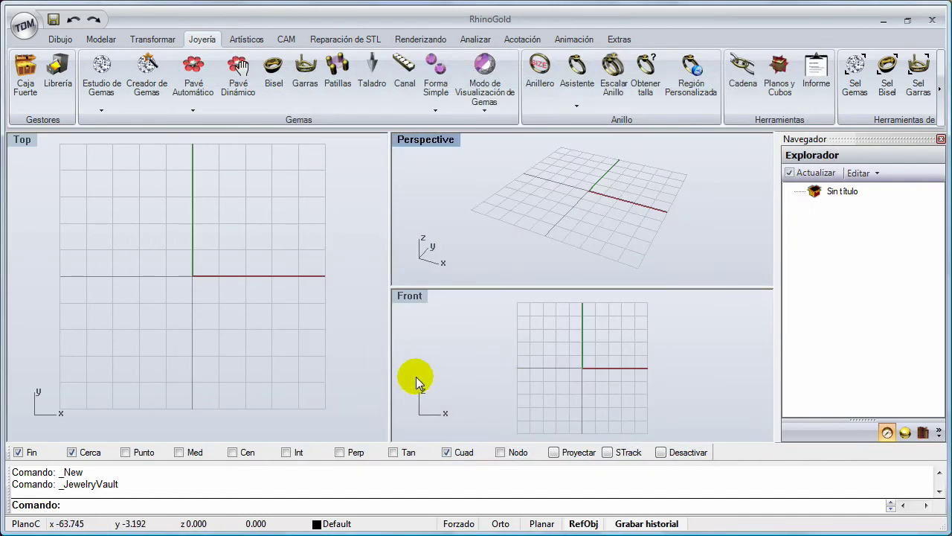
Browse the ring components in the Anillos folder of the Librería, leaving without inserting any
left_click(67, 110)
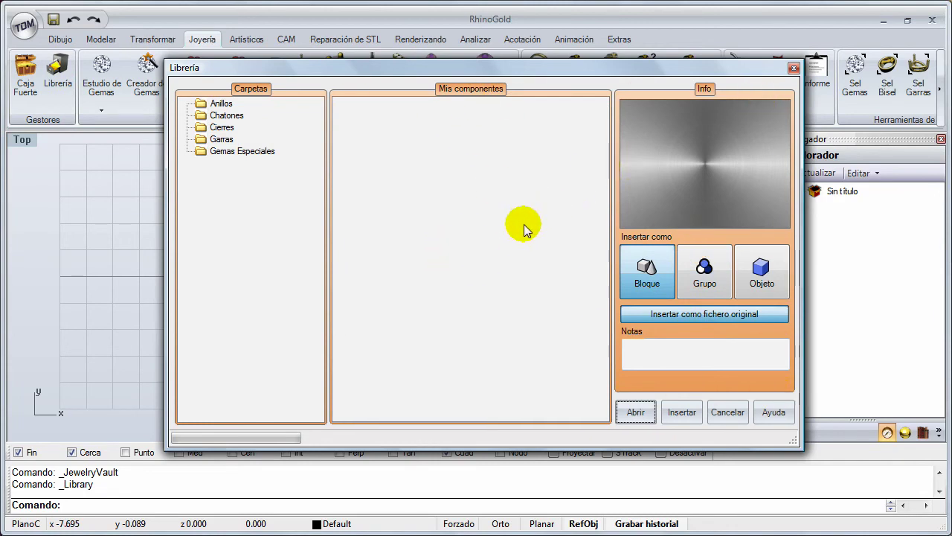
left_click(221, 103)
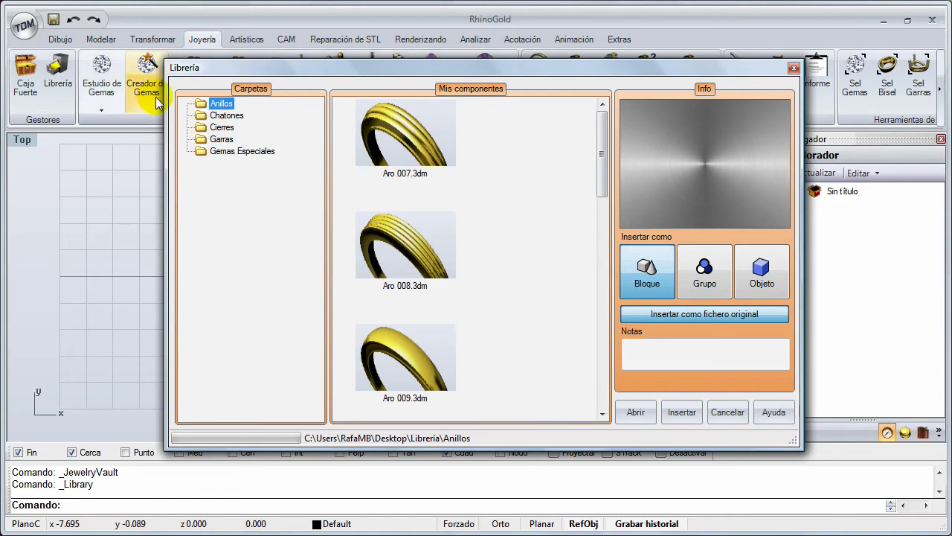
left_click_drag(601, 156, 544, 119)
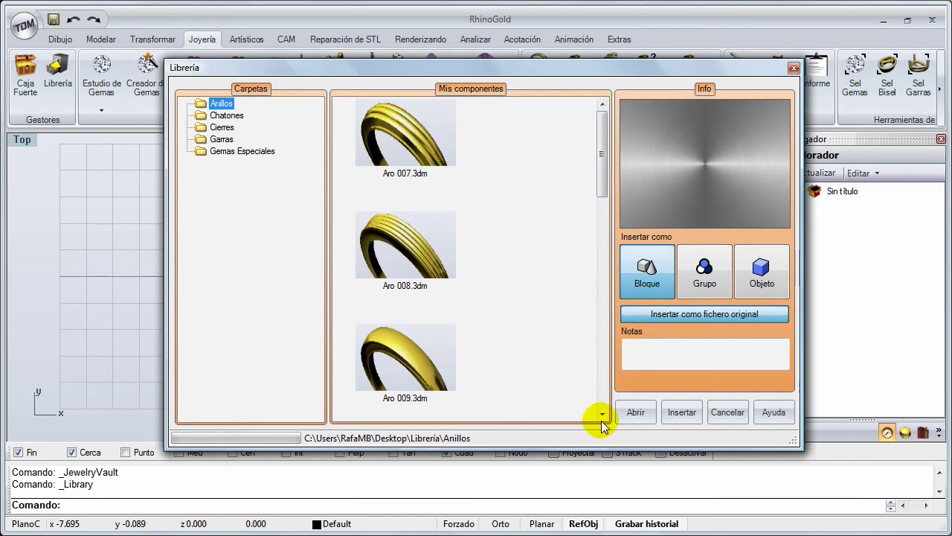
left_click(712, 415)
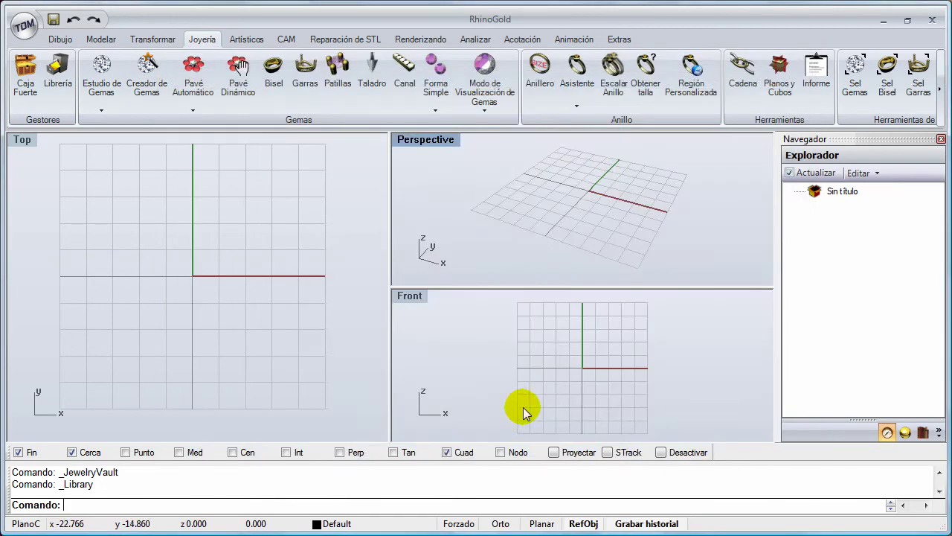
Insert the Aro 007 ring from the library's Anillos folder into the Perspective view, placing its rotation by eye
left_click(923, 433)
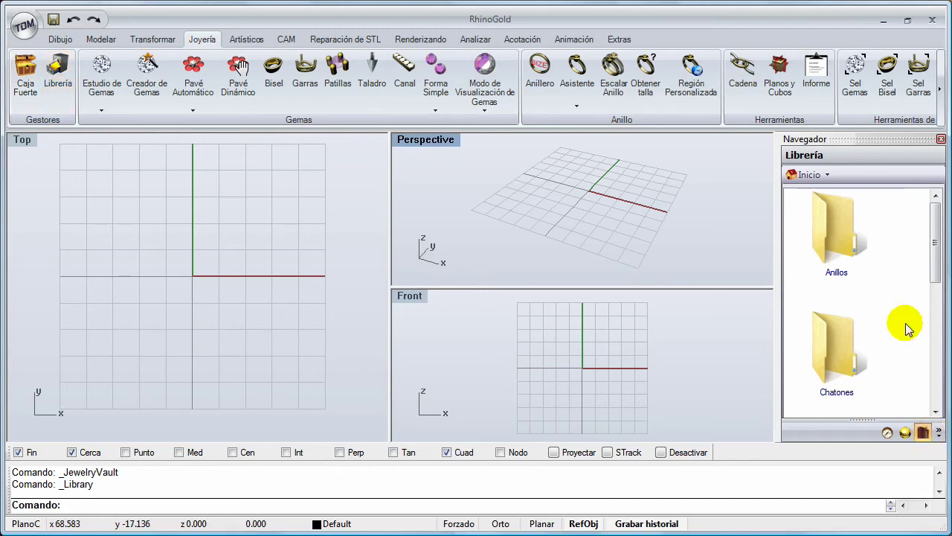
left_click_drag(938, 227, 871, 226)
double_click(866, 226)
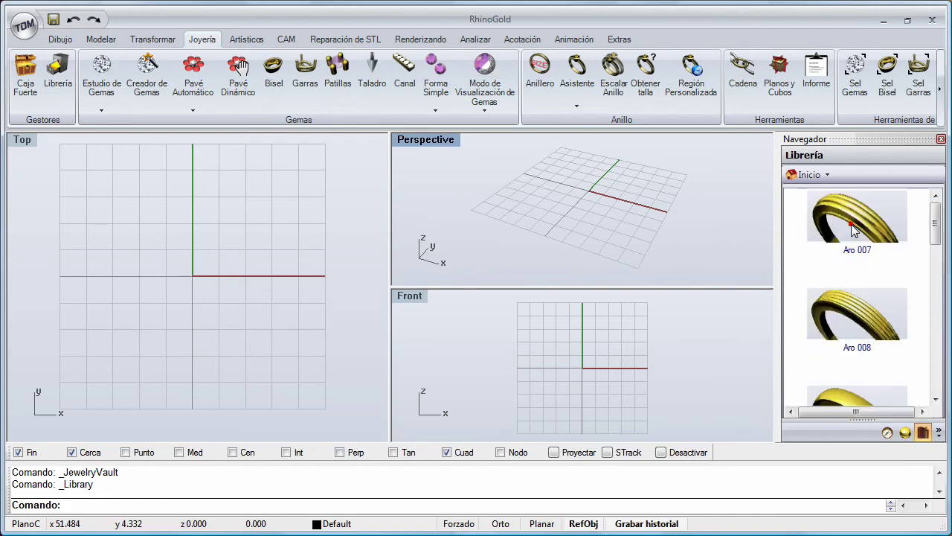
mouse_move(935, 227)
left_mouse_down()
mouse_move(918, 400)
mouse_move(927, 220)
left_mouse_up()
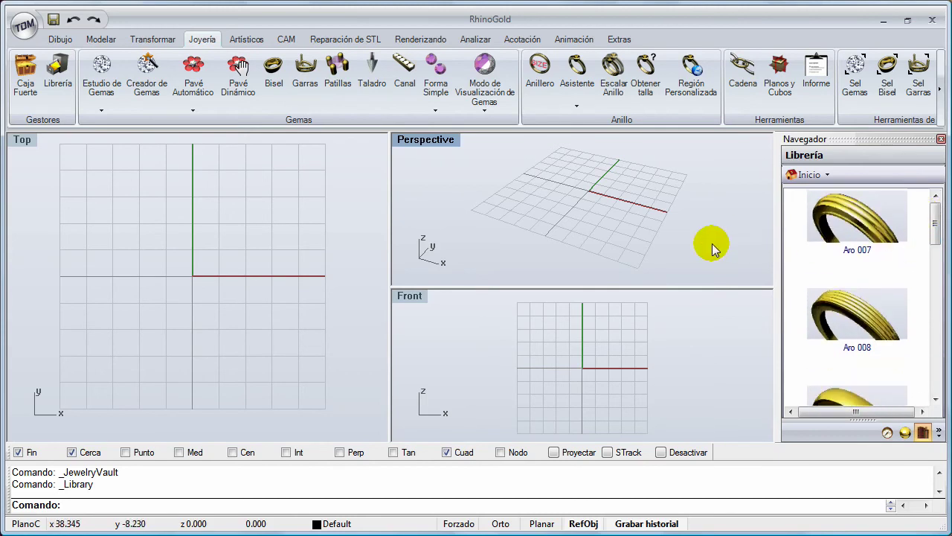
left_click(869, 216)
left_click_drag(869, 215, 589, 195)
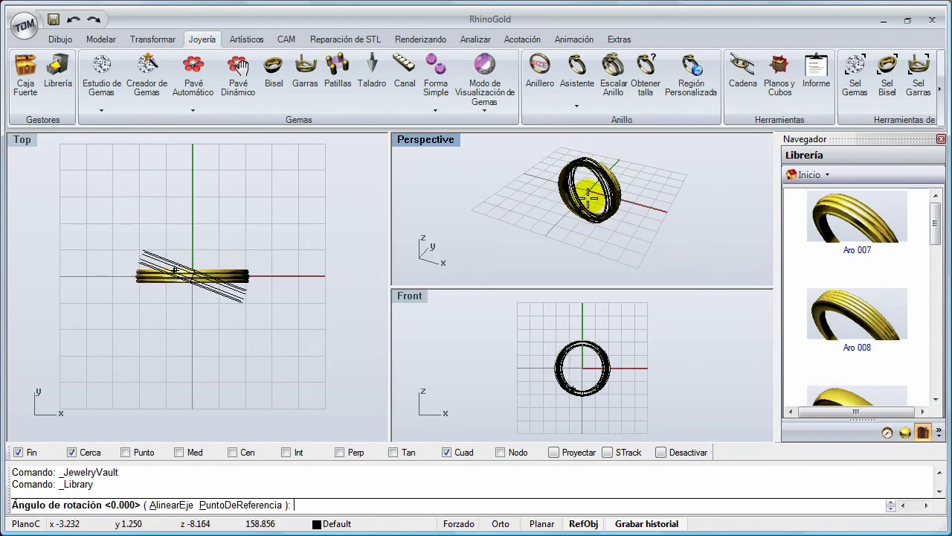
left_click(570, 239)
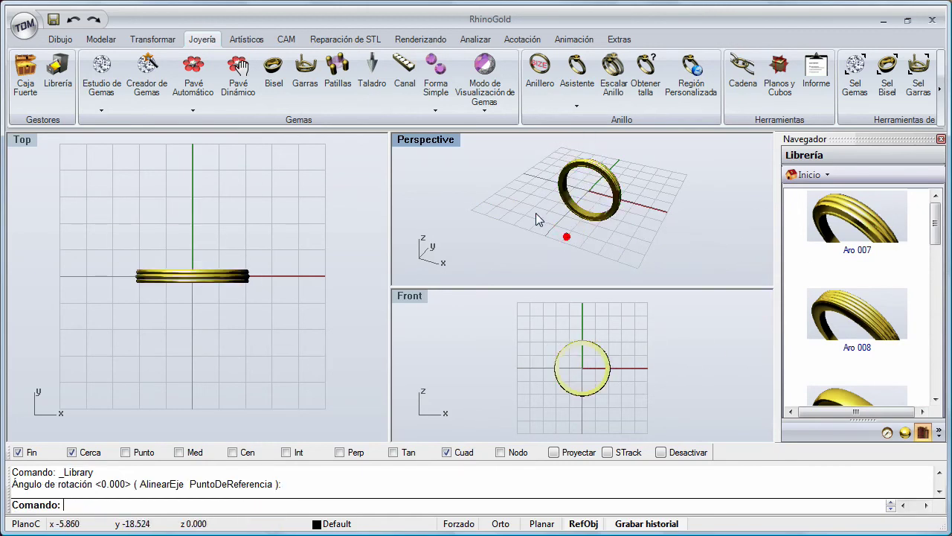
Open the inserted ring for editing in the Asistente de Anillos and set its European size to 19
double_click(446, 144)
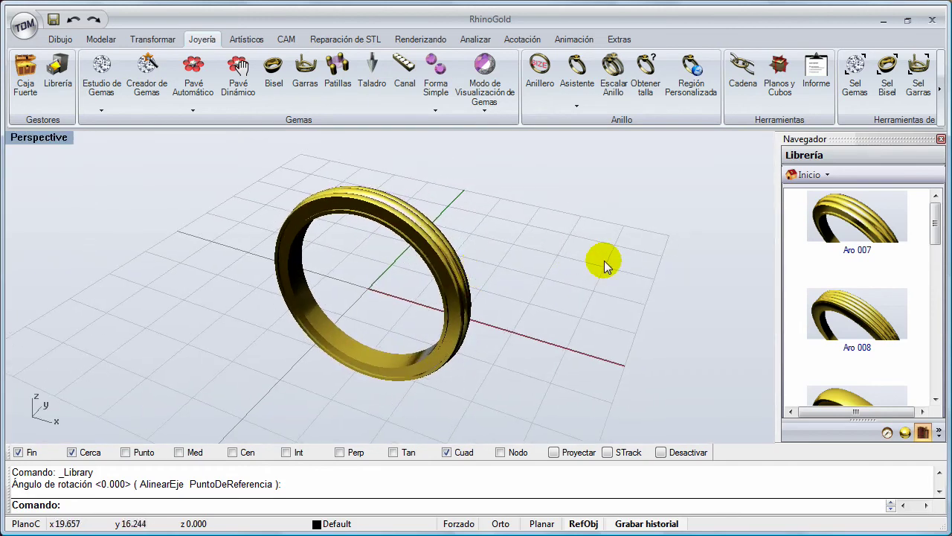
left_click(887, 433)
right_click_drag(437, 229, 439, 257)
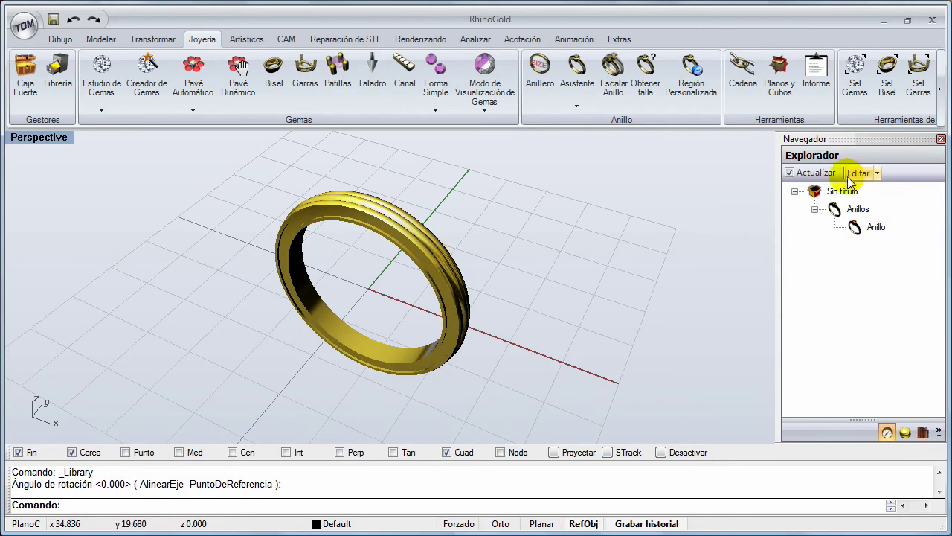
left_click(859, 227)
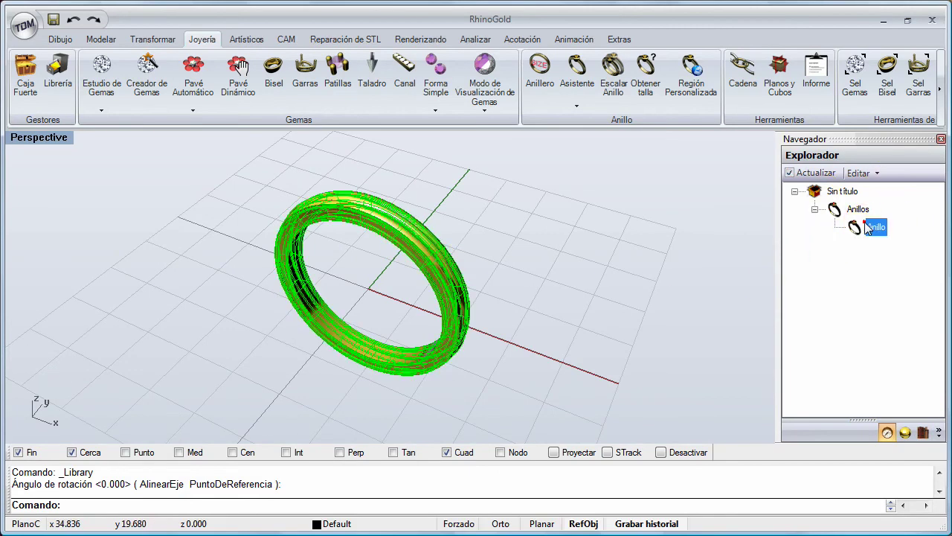
double_click(863, 228)
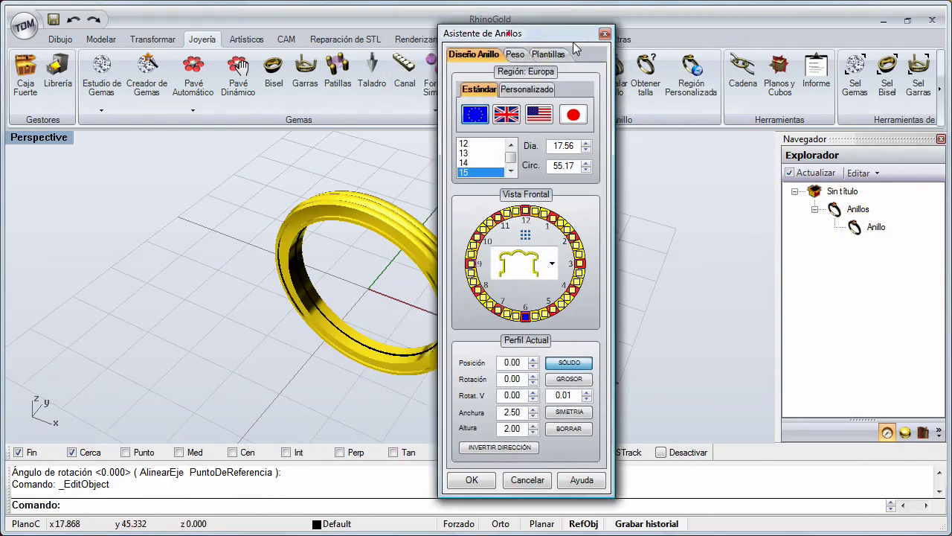
left_click(623, 170)
left_click(622, 170)
left_click(623, 170)
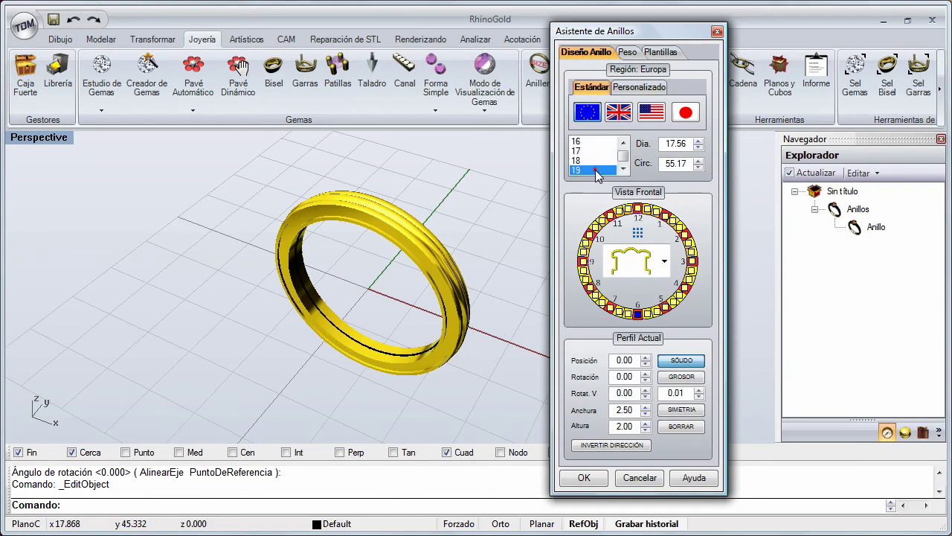
left_click(593, 169)
Set the width of the ring's 12 o'clock profile to 7.75, accept the edit and inspect the rebuilt ring
type("3.25")
key("Return")
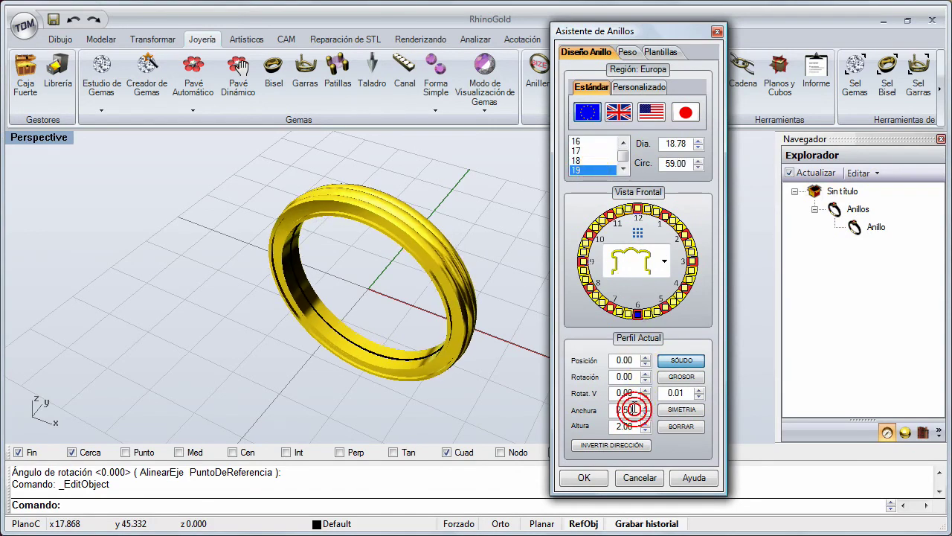
left_click(638, 210)
left_click(625, 409)
left_click(645, 406)
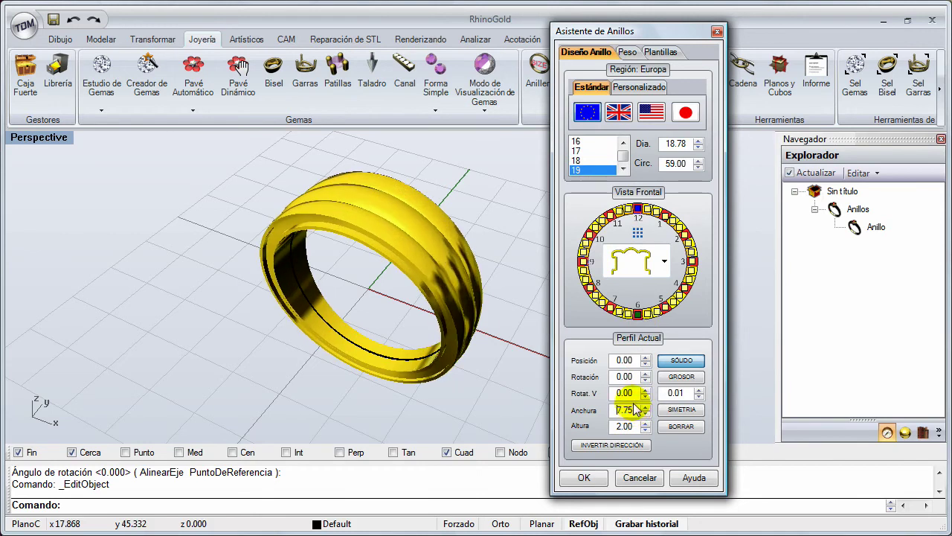
left_click(584, 477)
right_click_drag(436, 351, 447, 298)
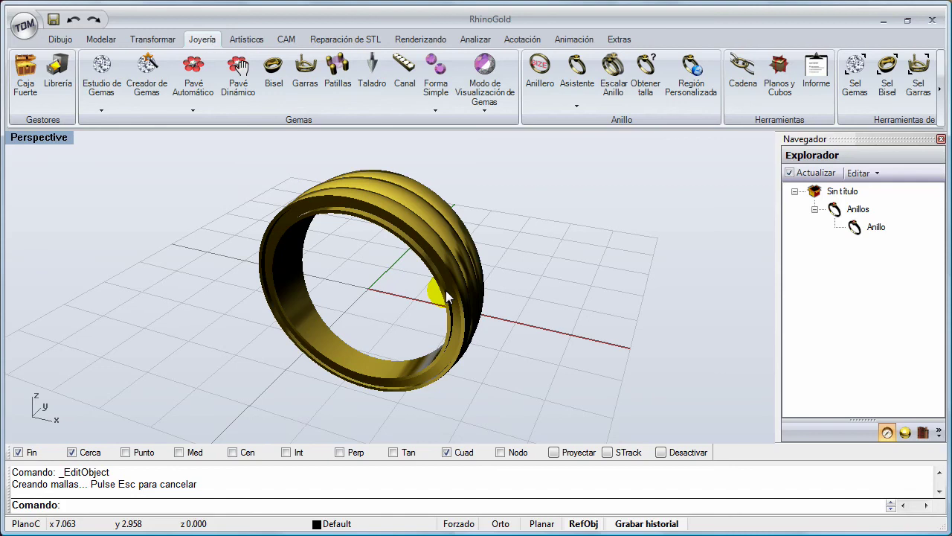
right_click_drag(419, 268, 402, 250)
scroll(413, 253, "up", 2)
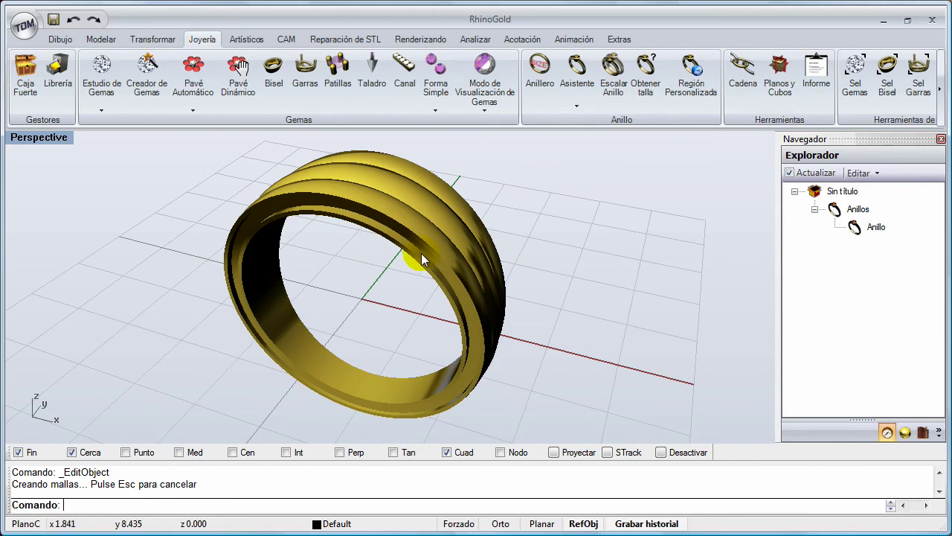
Open the user profile options and examine the directory paths set for the Caja Fuerte and the Librería
left_click(27, 36)
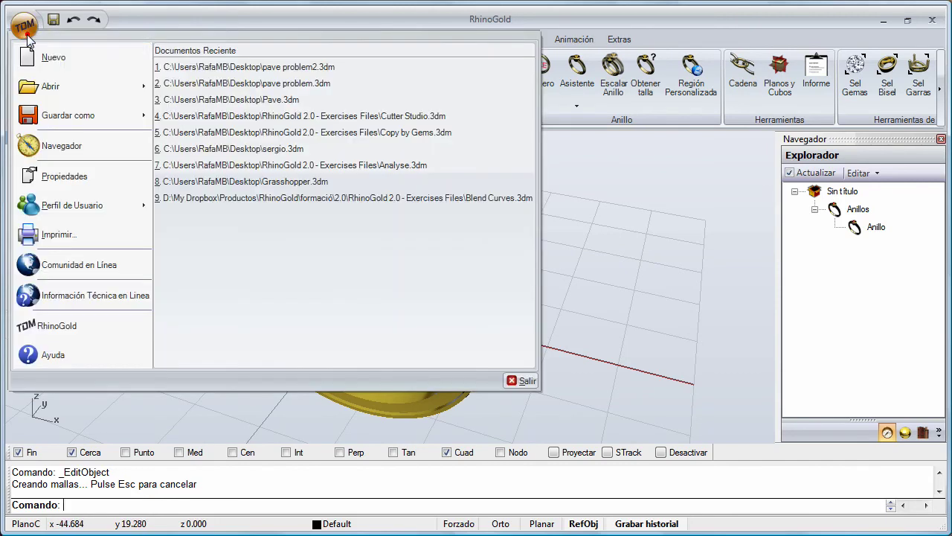
left_click(65, 202)
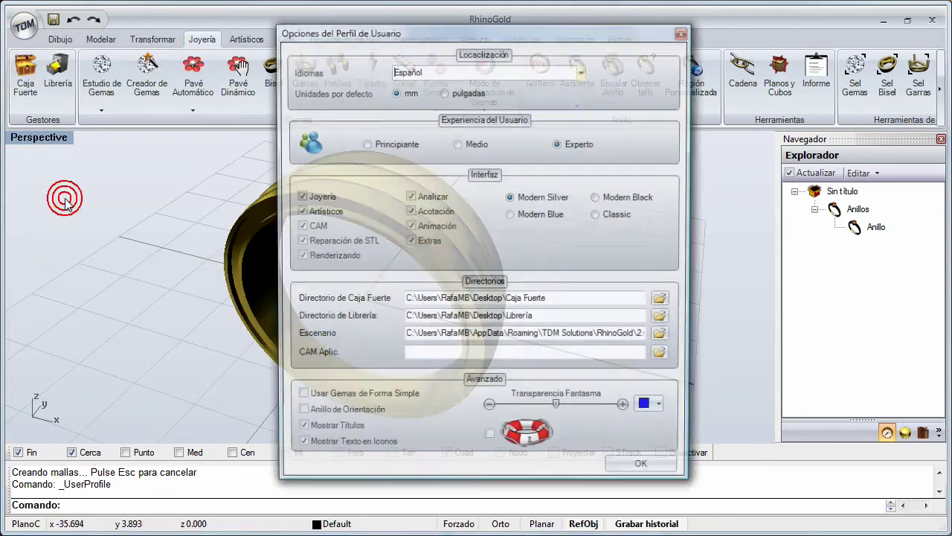
left_click_drag(406, 299, 565, 300)
left_click(568, 299)
double_click(587, 300)
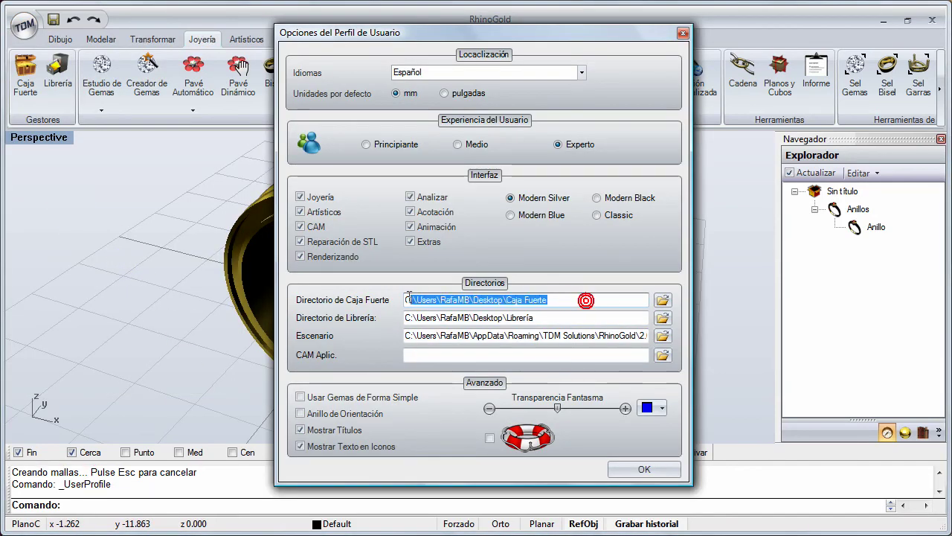
left_click(541, 318)
left_click_drag(541, 319, 404, 315)
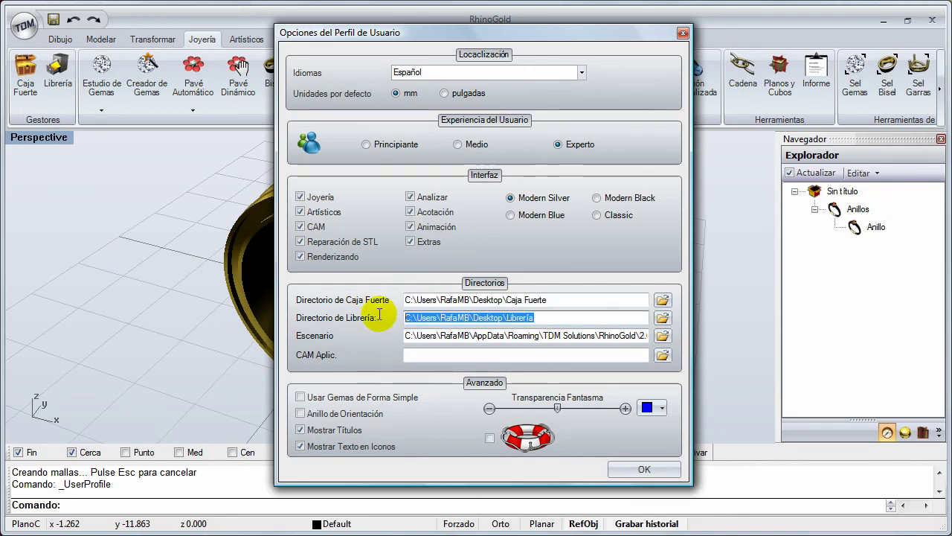
left_click(570, 300)
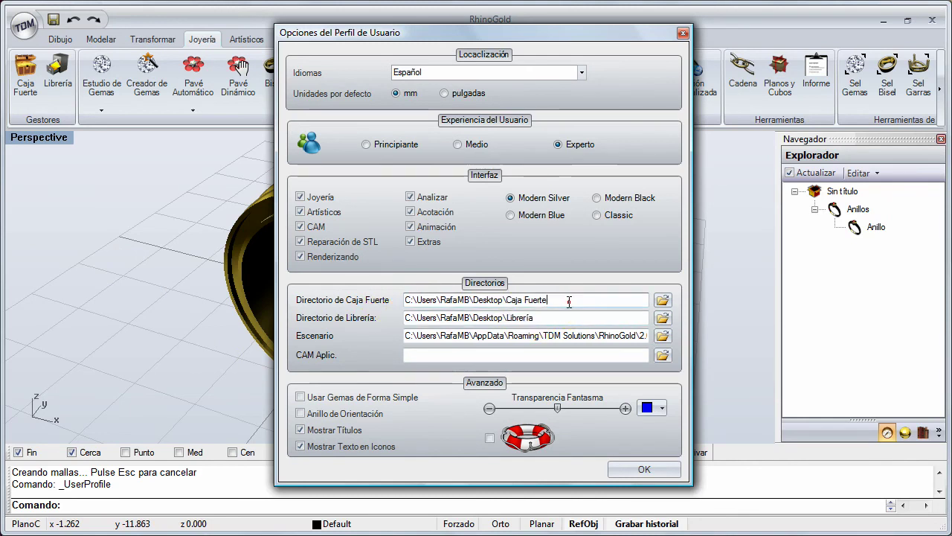
View the folder chooser for the Caja Fuerte directory without choosing a folder, recheck the path and close the user profile options
left_click(662, 300)
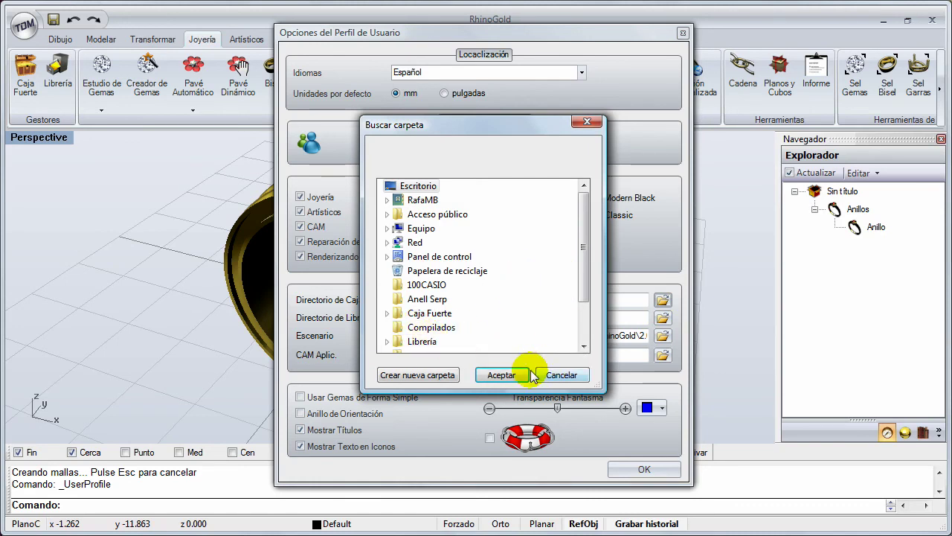
left_click(558, 375)
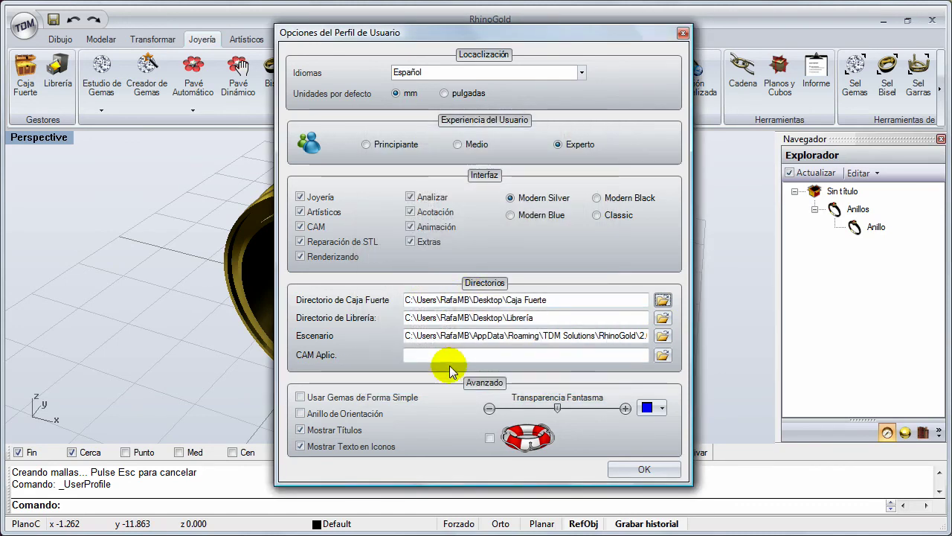
left_click_drag(549, 299, 343, 284)
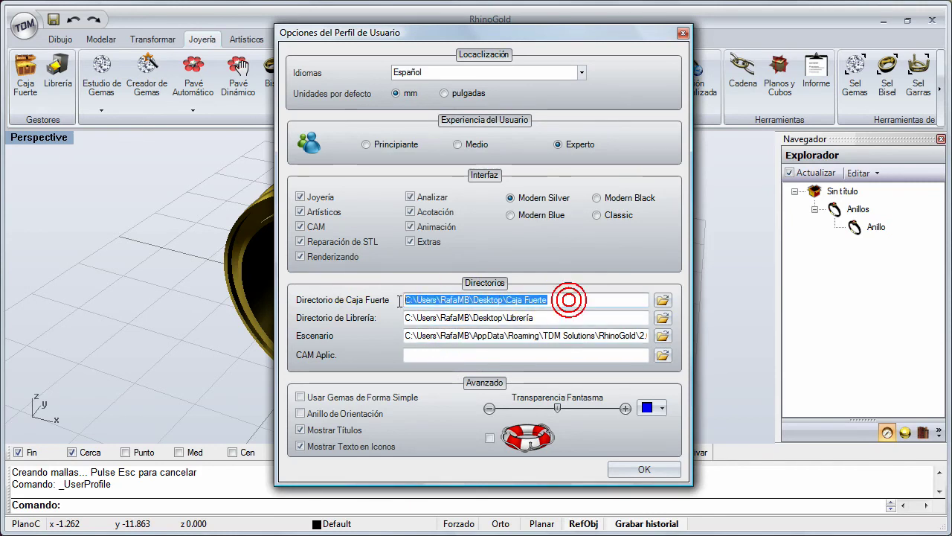
left_click(624, 466)
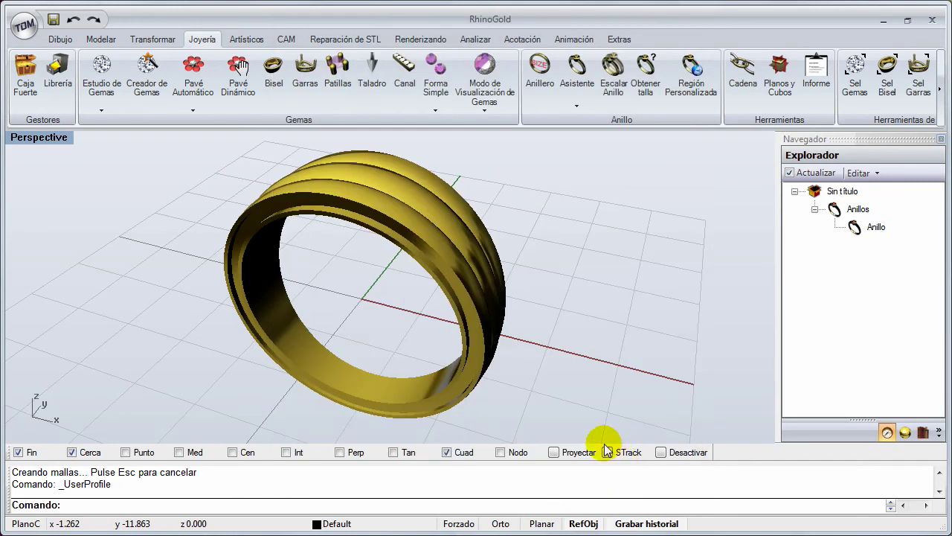
Open the Caja Fuerte directory in the file explorer and create a new folder named 2010 in it
left_click(25, 75)
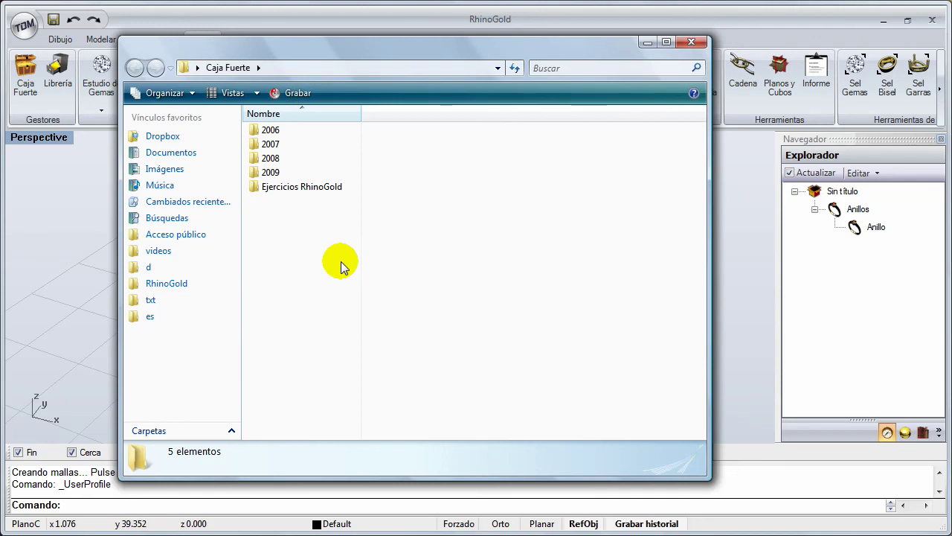
right_click(334, 240)
mouse_move(391, 491)
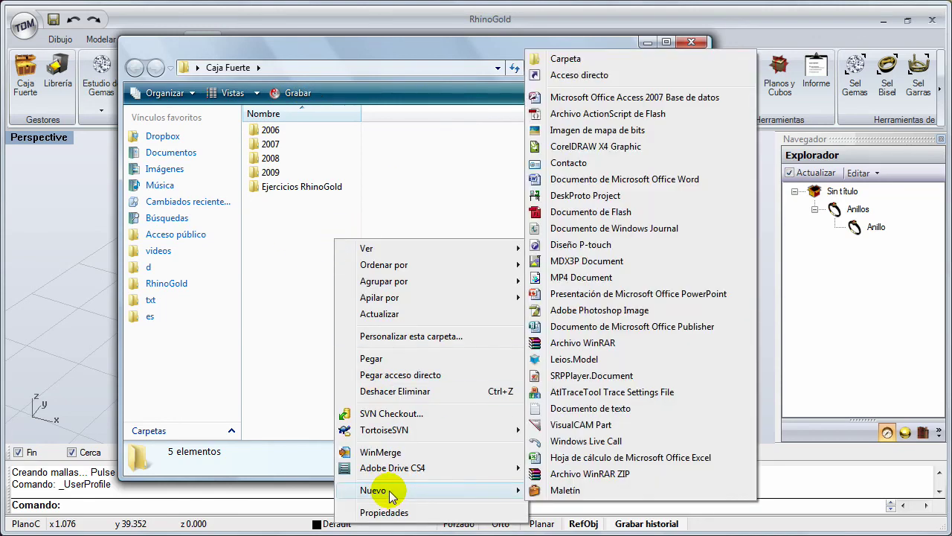
left_click(558, 58)
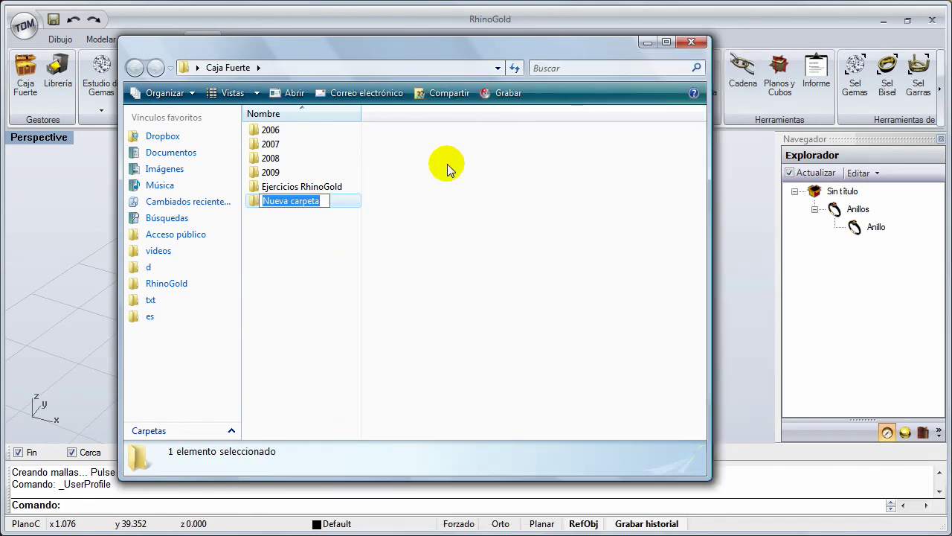
type("2010")
key("Return")
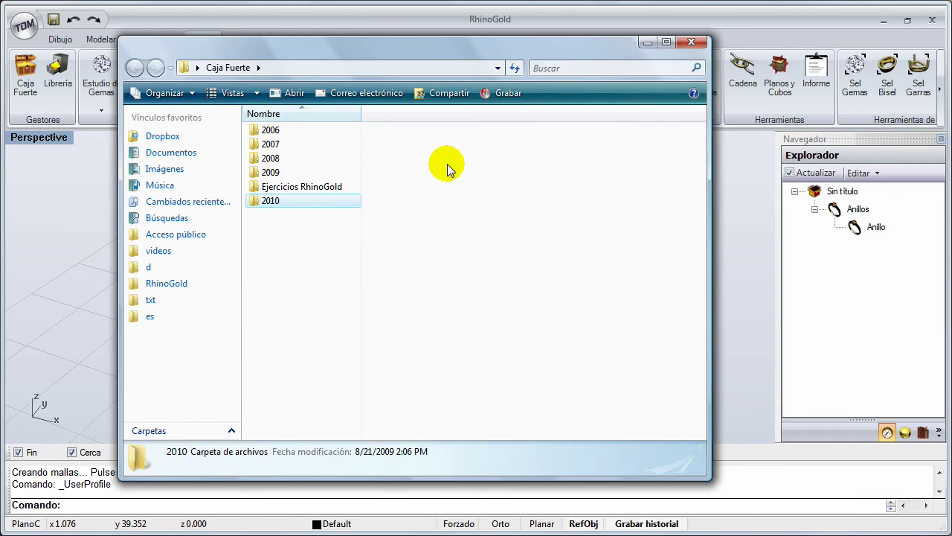
Create a subfolder named 01 inside the 2010 folder and close the file explorer window
double_click(302, 200)
right_click(295, 195)
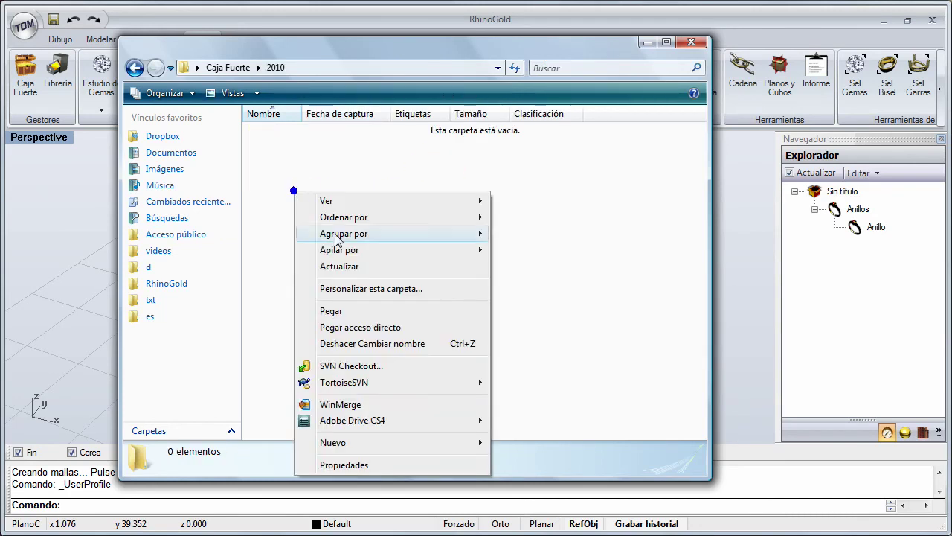
left_click(404, 442)
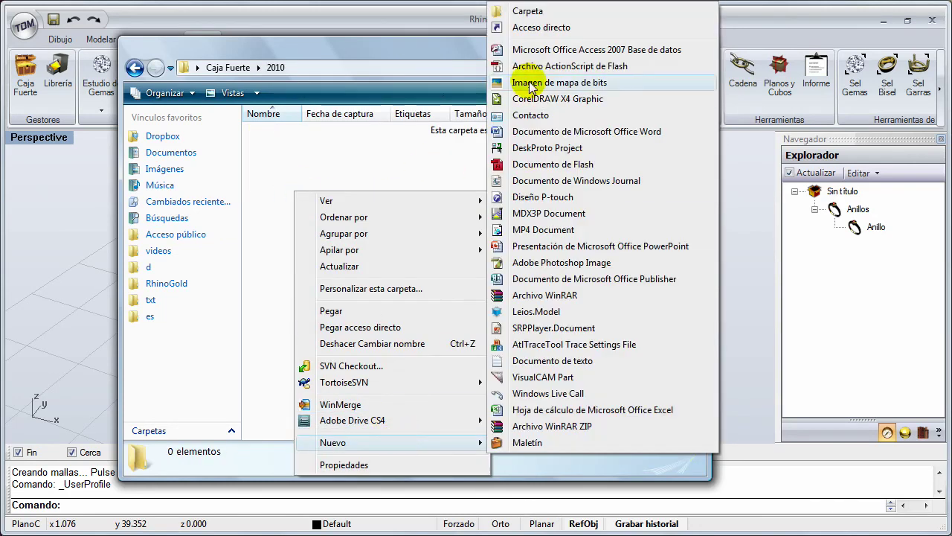
left_click(524, 11)
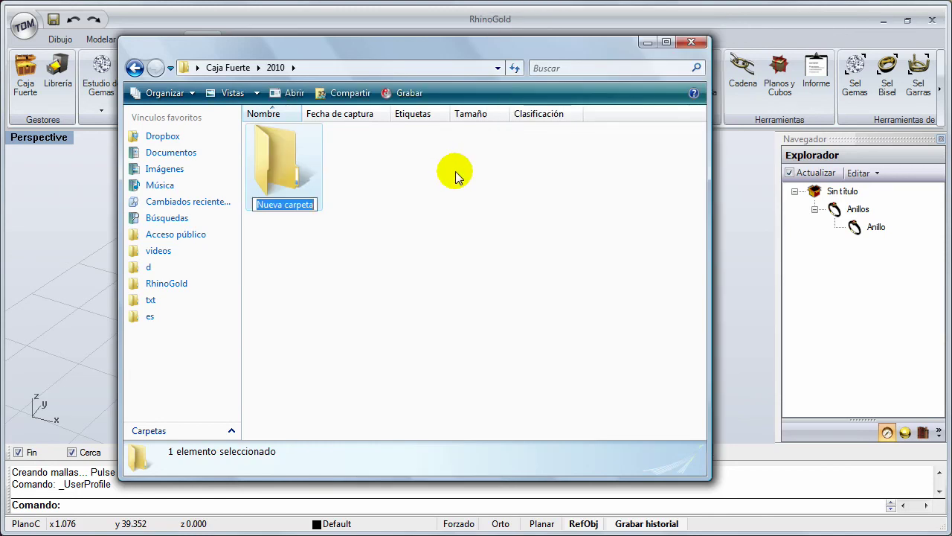
type("01")
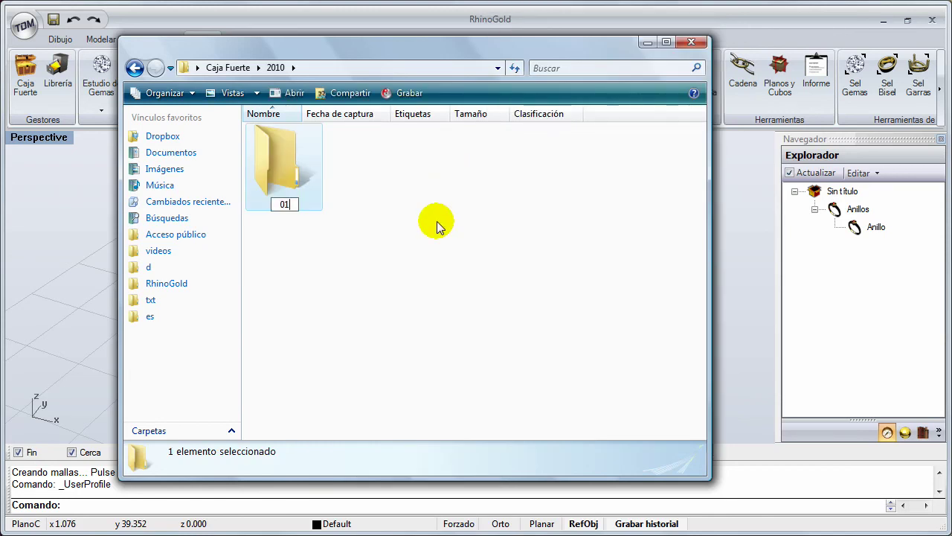
left_click(437, 221)
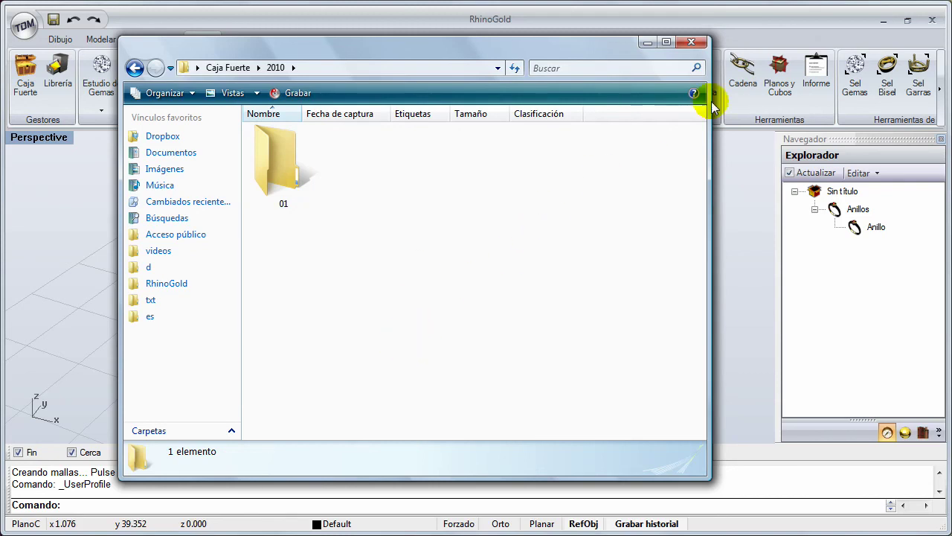
left_click(691, 46)
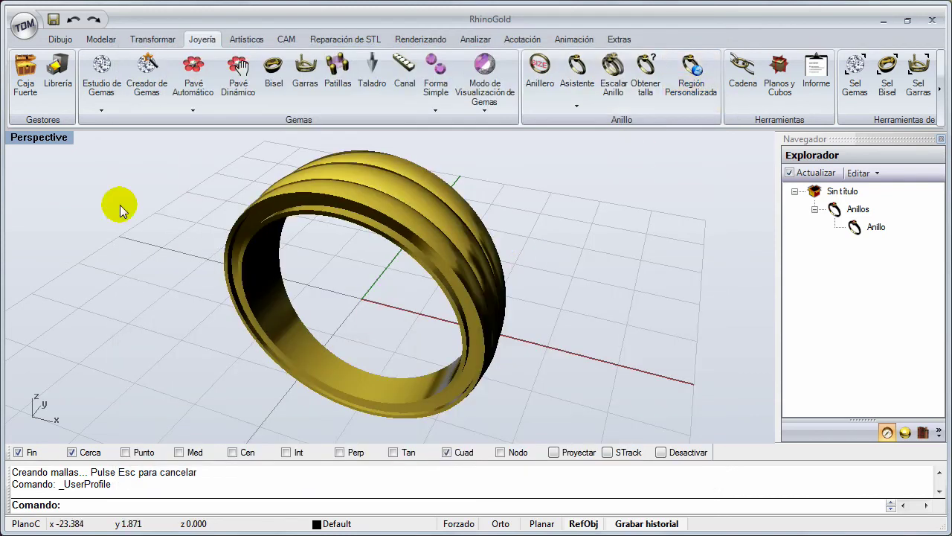
Check the 2010 folder and its 01 subfolder in the Caja Fuerte manager, leaving without opening or inserting a design
left_click(34, 93)
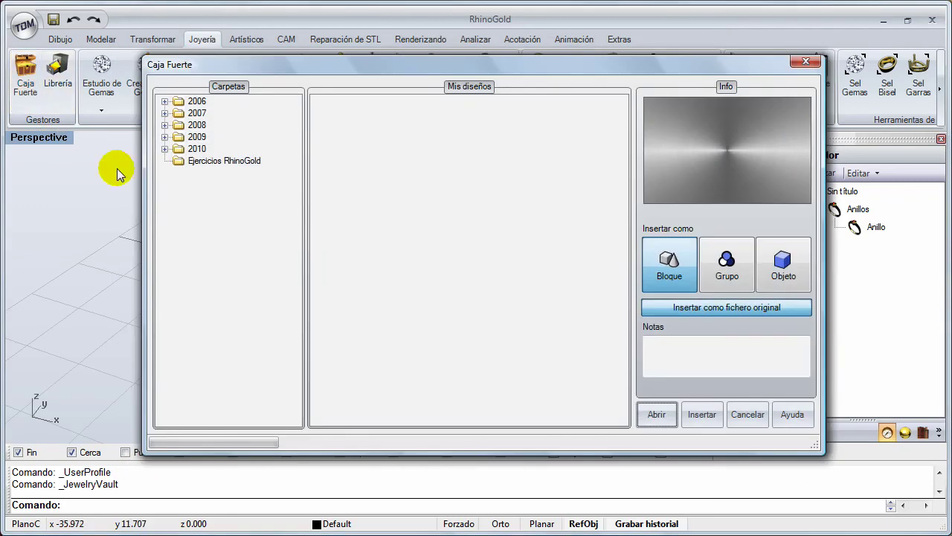
left_click(164, 149)
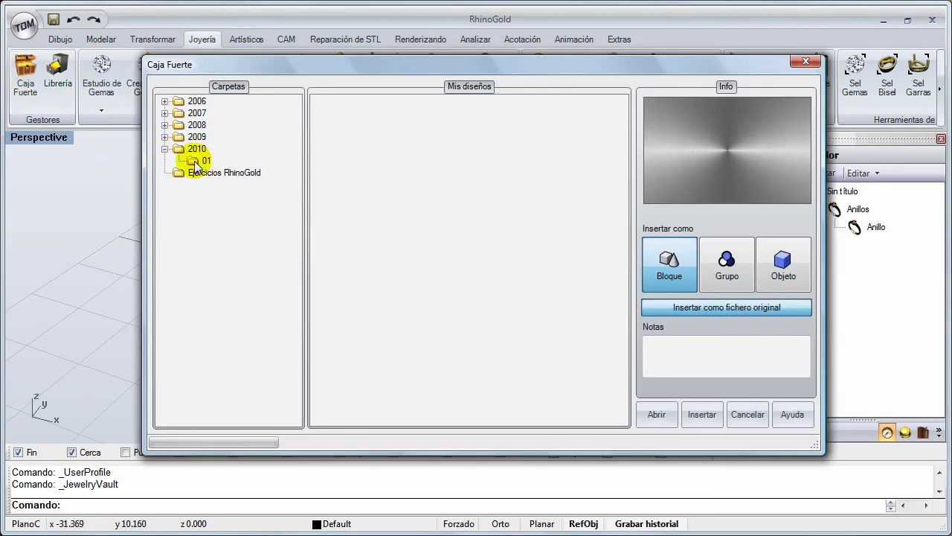
left_click(197, 160)
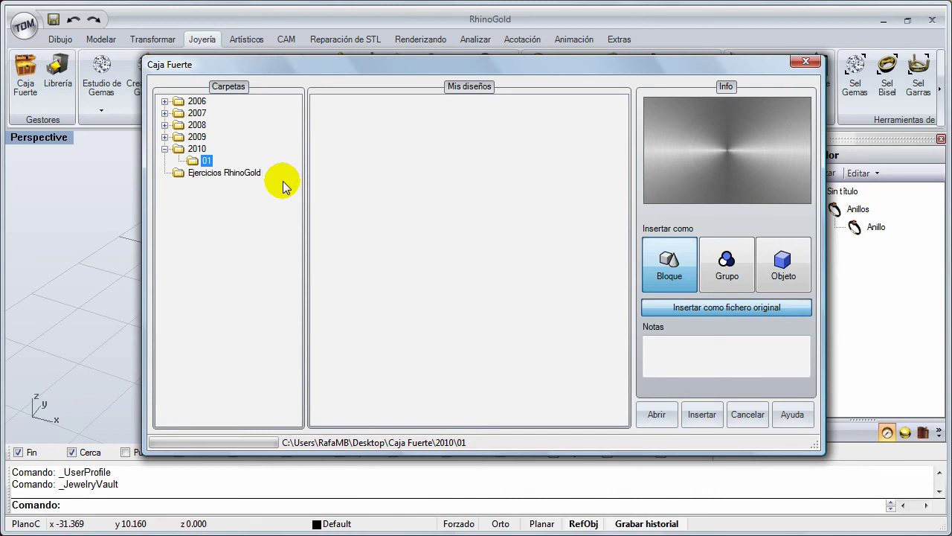
left_click(733, 413)
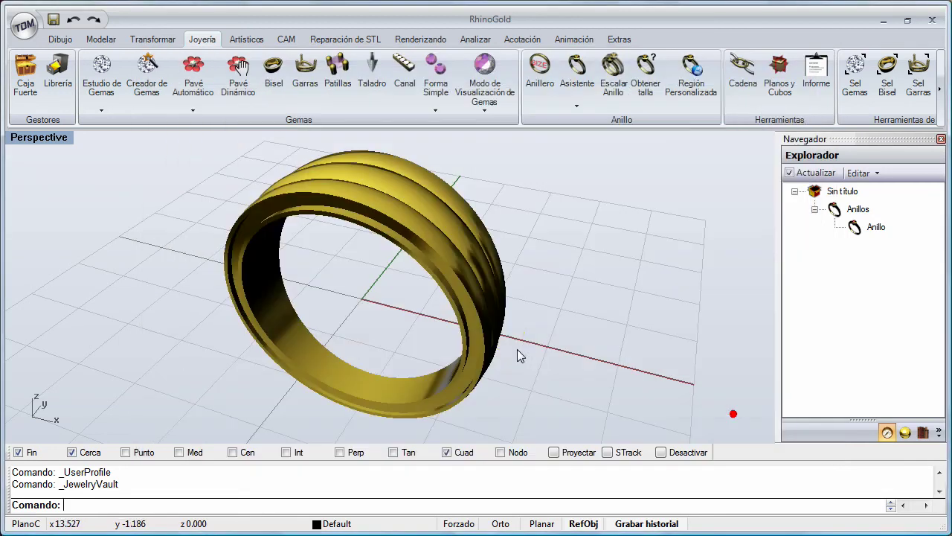